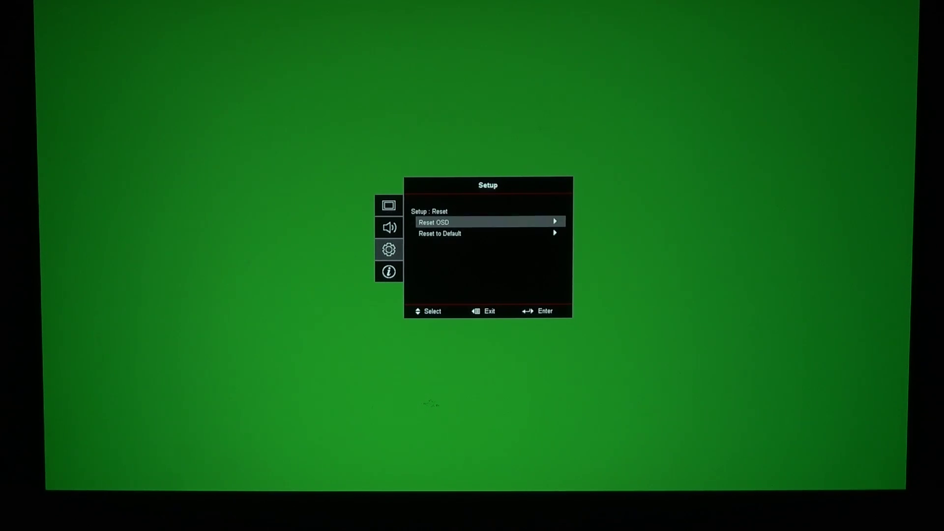
- Toggle between Reset OSD and Reset to Default, ending on Reset to Default
key(Down)
key(Up)
key(Down)
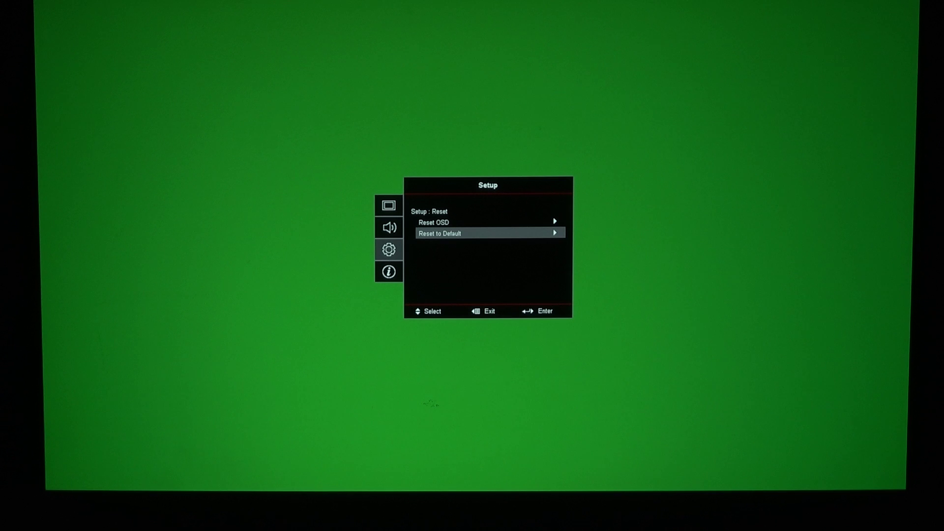
key(Up)
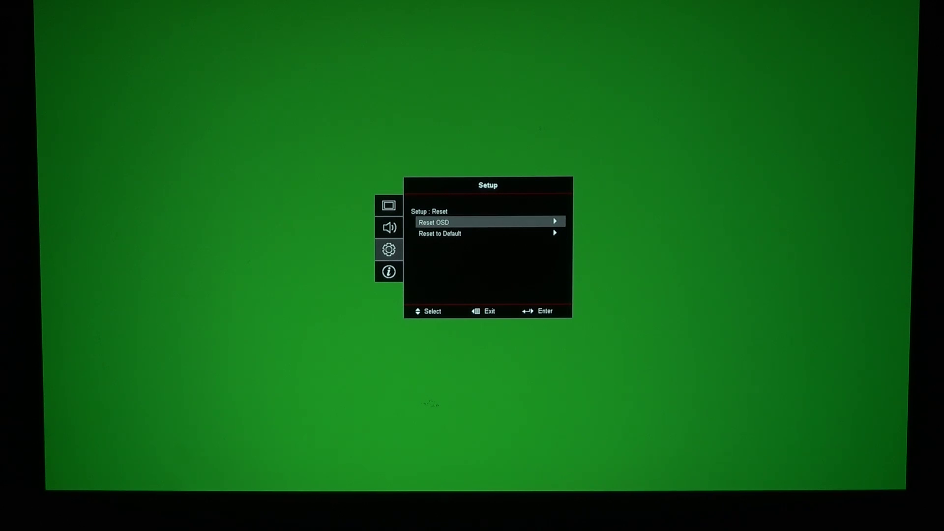
key(Down)
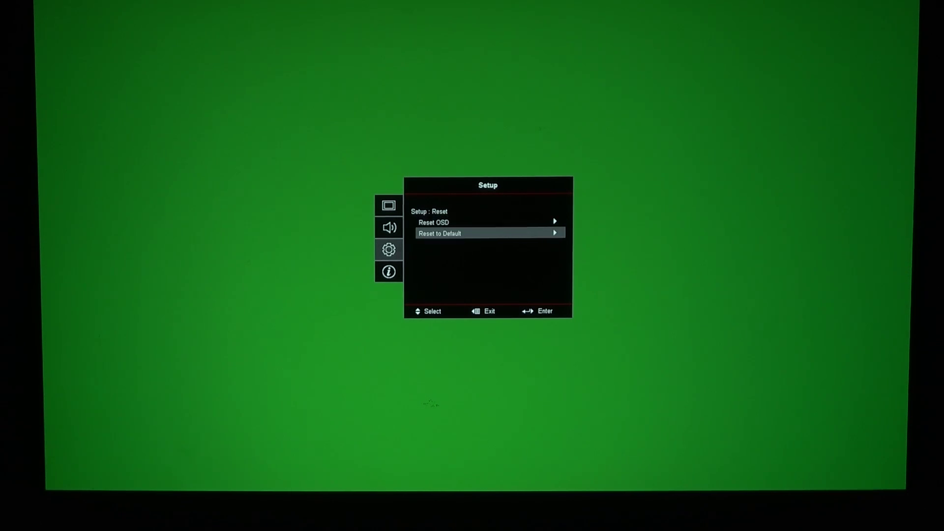